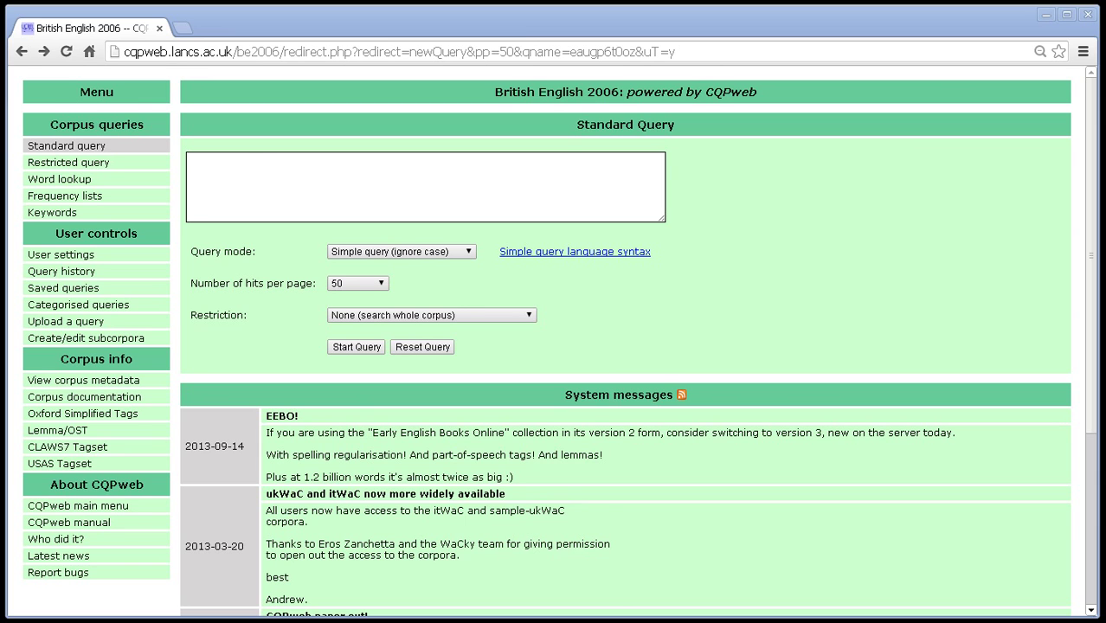
Put the cursor in the Standard Query box and delete a stray L, leaving it empty
{"action": "left_click", "coordinate": [246, 161]}
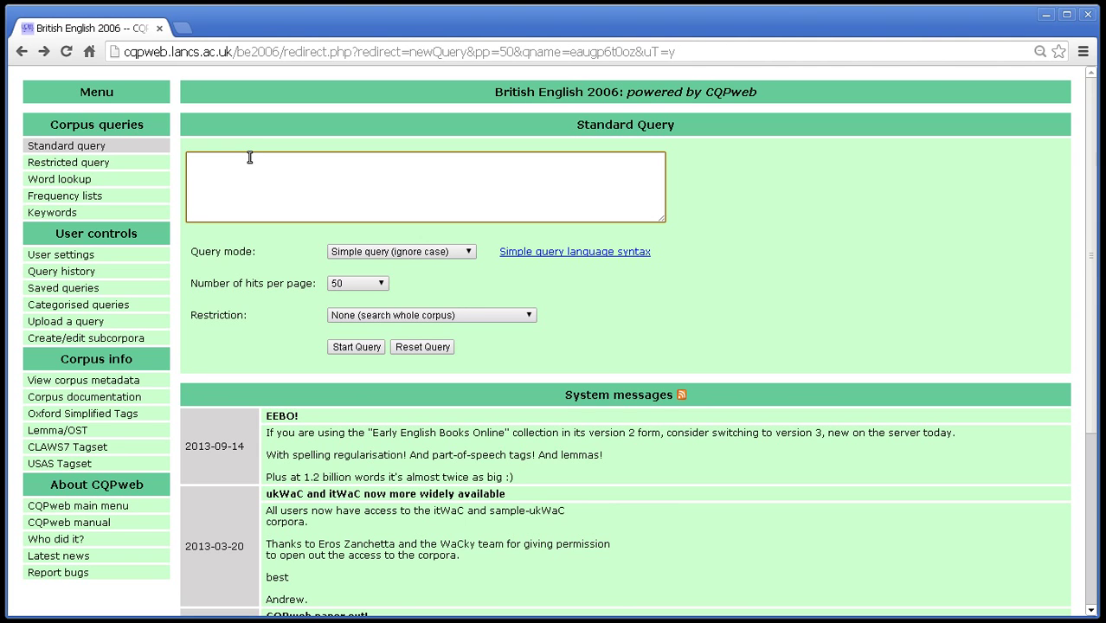
{"action": "type", "text": "L"}
{"action": "key", "text": "BackSpace"}
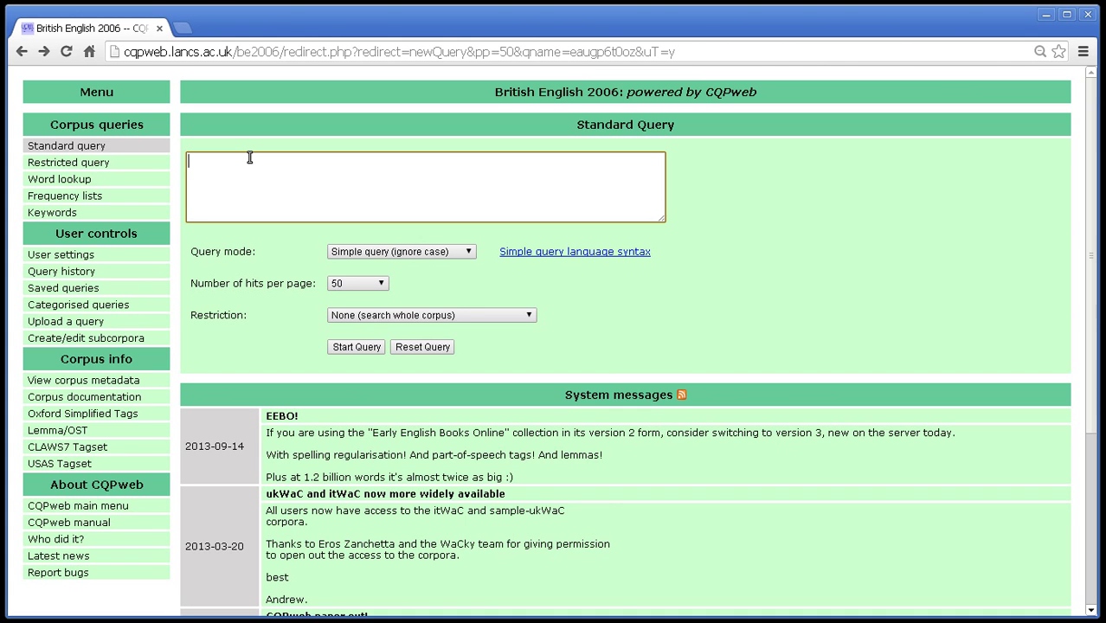
Open the Oxford Simplified Tags documentation in a new tab beside the query page
{"action": "left_click", "coordinate": [116, 420]}
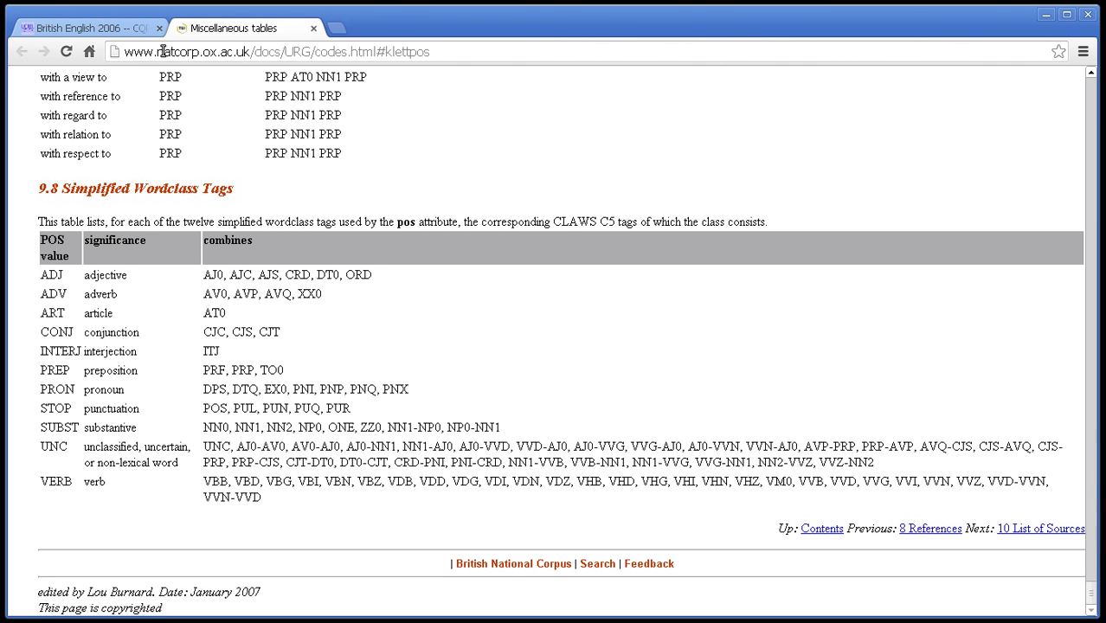
{"action": "left_click", "coordinate": [91, 28]}
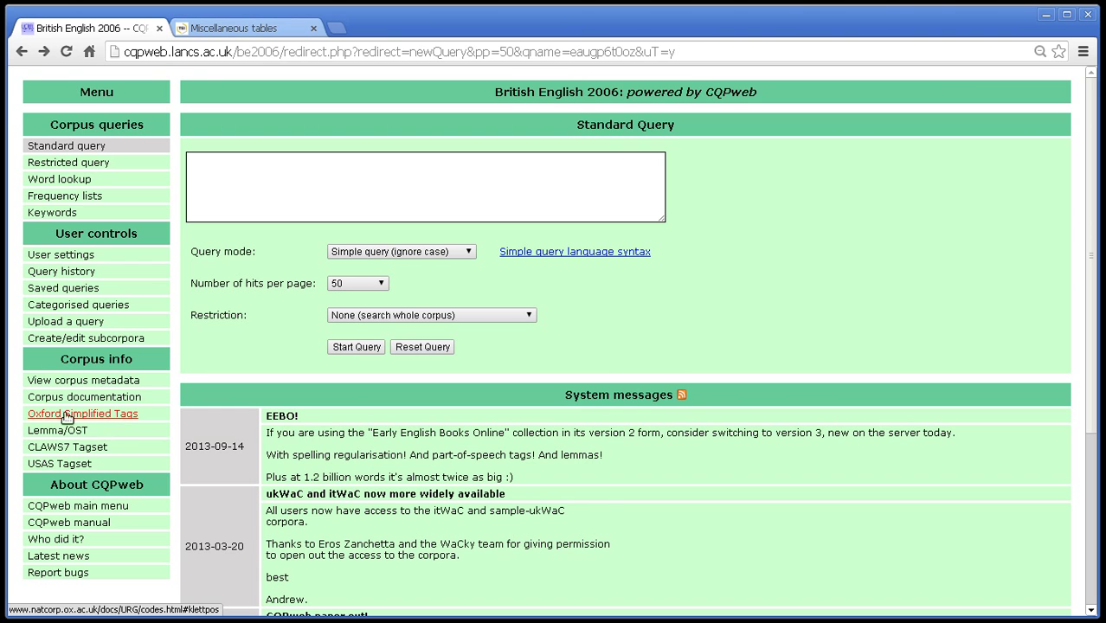
{"action": "left_click", "coordinate": [251, 29]}
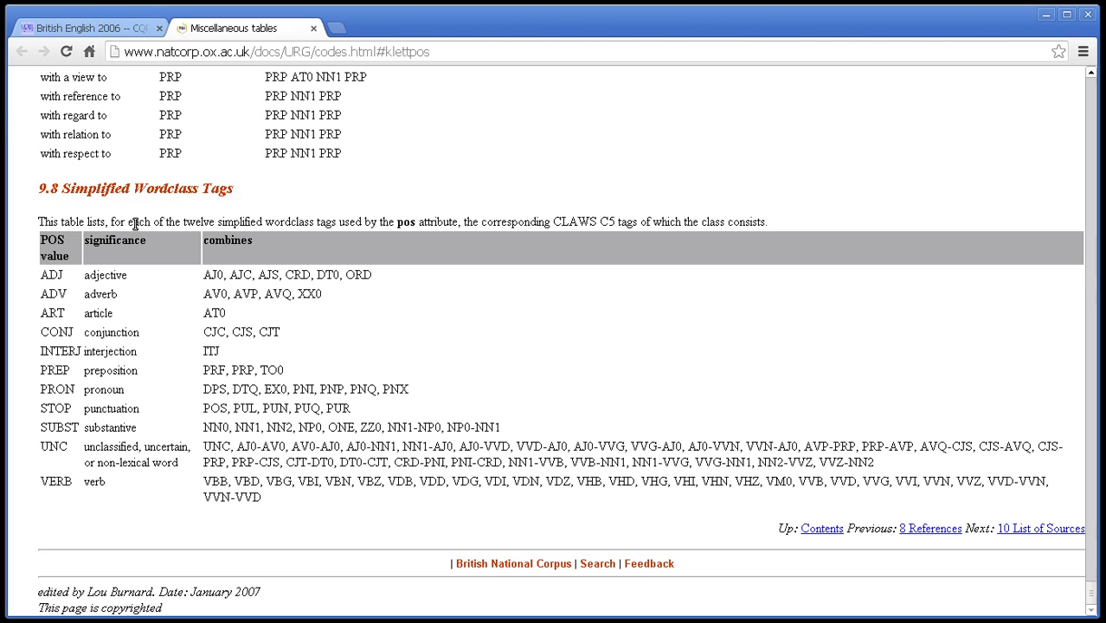
Review the SUBST and VERB rows in the tag table, then go back to the British English 2006 page
{"action": "double_click", "coordinate": [200, 223]}
{"action": "left_click", "coordinate": [186, 223]}
{"action": "left_click_drag", "start_coordinate": [84, 428], "coordinate": [148, 426]}
{"action": "left_click", "coordinate": [148, 426]}
{"action": "left_click_drag", "start_coordinate": [107, 482], "coordinate": [43, 481]}
{"action": "left_click", "coordinate": [101, 481]}
{"action": "left_click", "coordinate": [85, 30]}
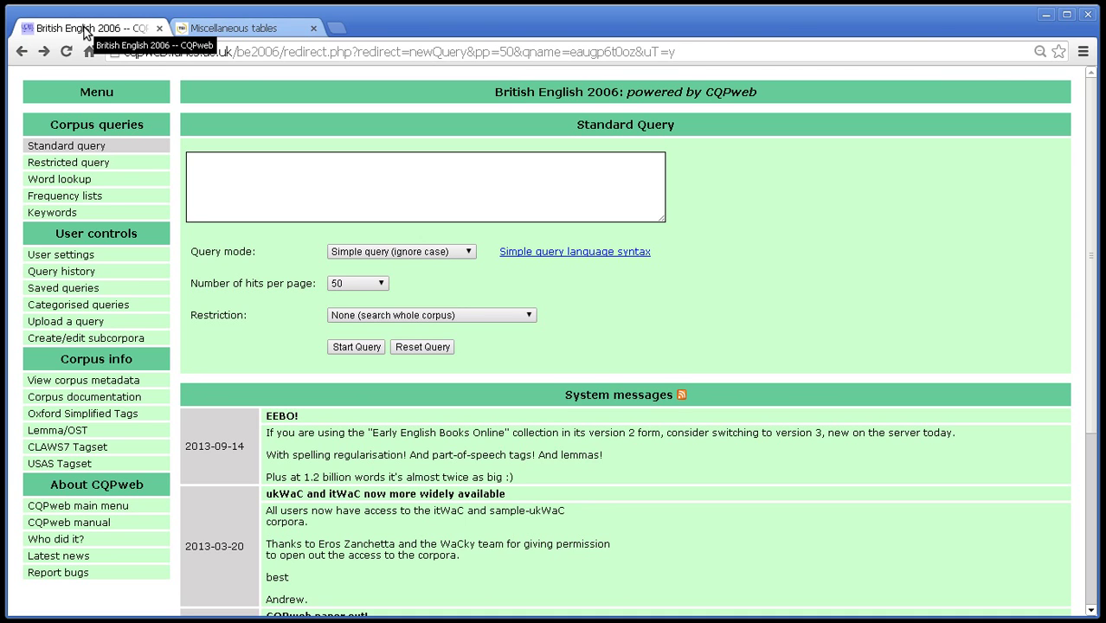
Return to the Simplified Wordclass Tags table and look at the PRON tag
{"action": "left_click", "coordinate": [200, 29]}
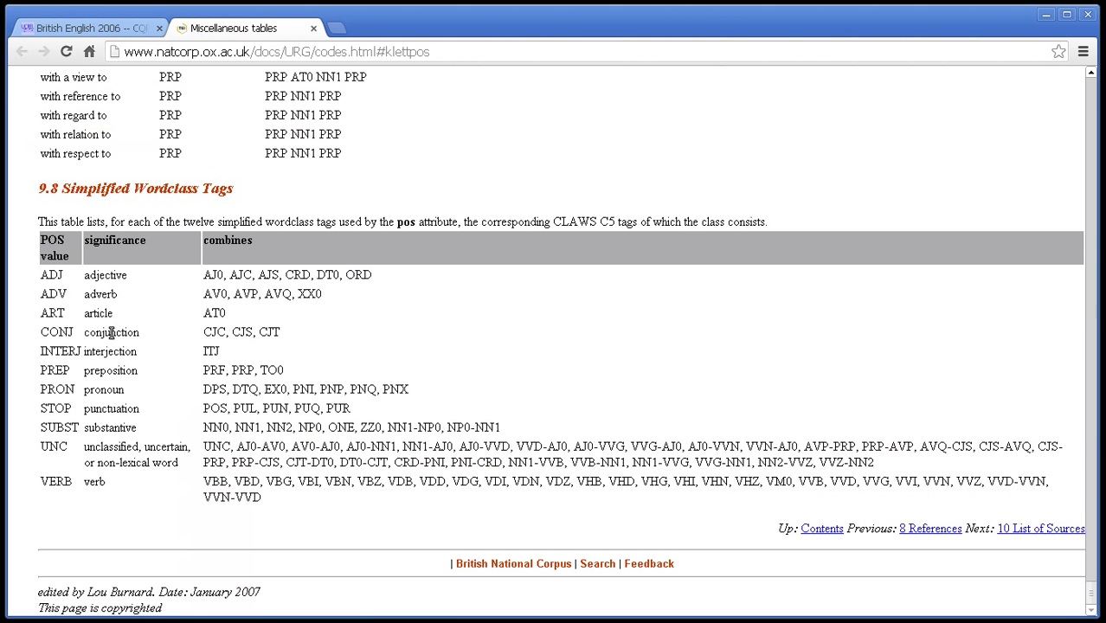
{"action": "double_click", "coordinate": [61, 390]}
{"action": "left_click", "coordinate": [73, 382]}
Complete the British English 2006 query as _{SUBST} to match any noun
{"action": "left_click", "coordinate": [76, 28]}
{"action": "left_click", "coordinate": [222, 172]}
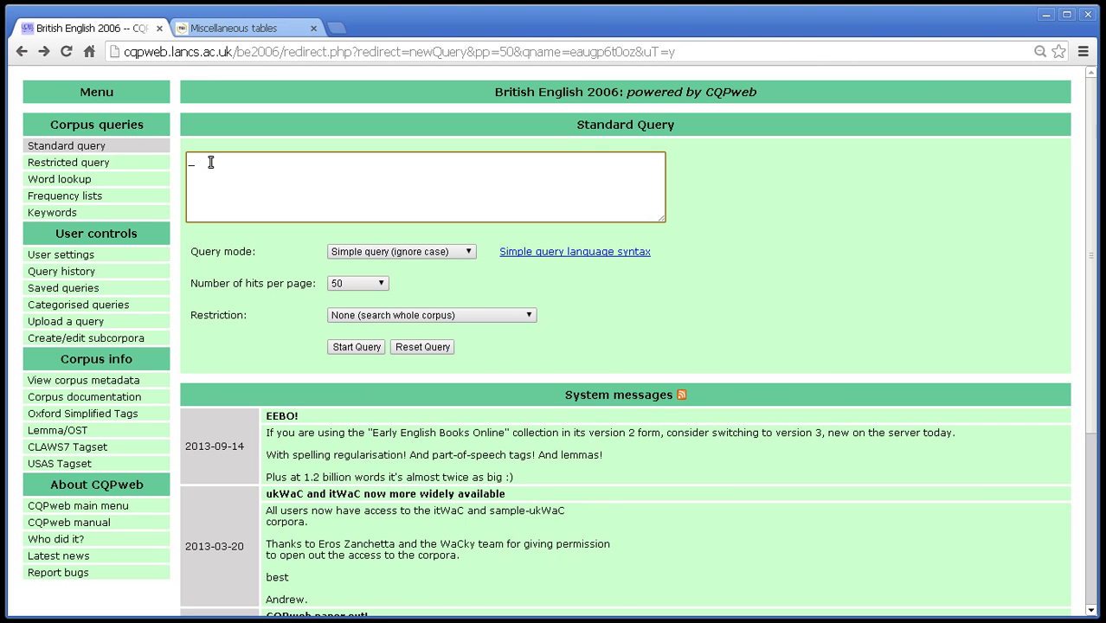
{"action": "type", "text": "{}"}
{"action": "key", "text": "Left"}
{"action": "type", "text": "SUBST"}
{"action": "left_click_drag", "start_coordinate": [196, 161], "coordinate": [239, 160]}
{"action": "left_click", "coordinate": [244, 156]}
Insert fly before _{SUBST} so the query reads fly_{SUBST}
{"action": "left_click", "coordinate": [194, 163]}
{"action": "left_click_drag", "start_coordinate": [244, 162], "coordinate": [185, 164]}
{"action": "left_click", "coordinate": [260, 168]}
{"action": "left_click", "coordinate": [201, 165]}
{"action": "type", "text": "fly"}
{"action": "double_click", "coordinate": [197, 163]}
{"action": "left_click", "coordinate": [209, 162]}
{"action": "left_click_drag", "start_coordinate": [208, 163], "coordinate": [187, 165]}
{"action": "left_click", "coordinate": [201, 167]}
{"action": "double_click", "coordinate": [233, 165]}
{"action": "left_click", "coordinate": [234, 165]}
{"action": "left_click", "coordinate": [210, 163]}
Run the fly_{SUBST} query, returning 18 noun matches in 12 texts
{"action": "left_click", "coordinate": [347, 348]}
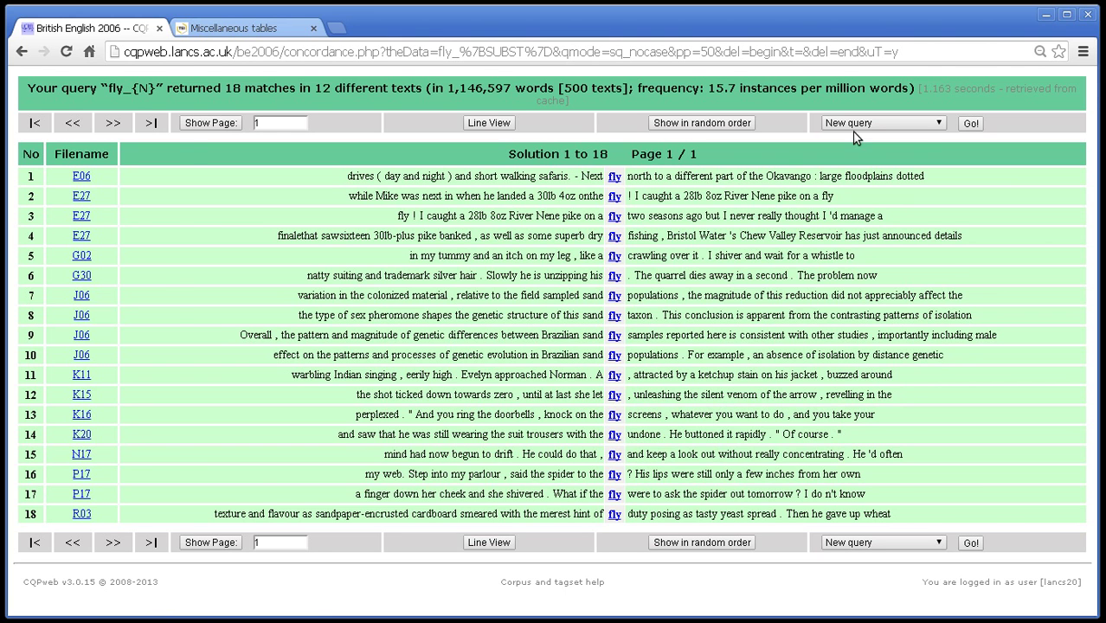
Run a new bare _{SUBST} query, giving 272,180 noun matches in 500 texts
{"action": "left_click", "coordinate": [965, 125]}
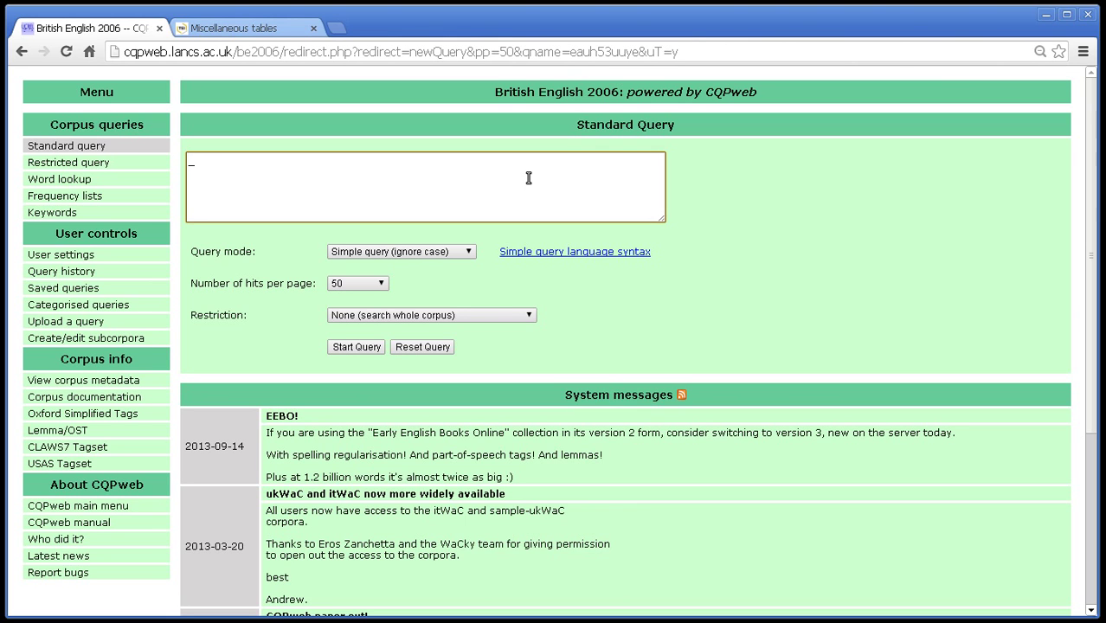
{"action": "type", "text": "_{SUBST}"}
{"action": "left_click", "coordinate": [361, 353]}
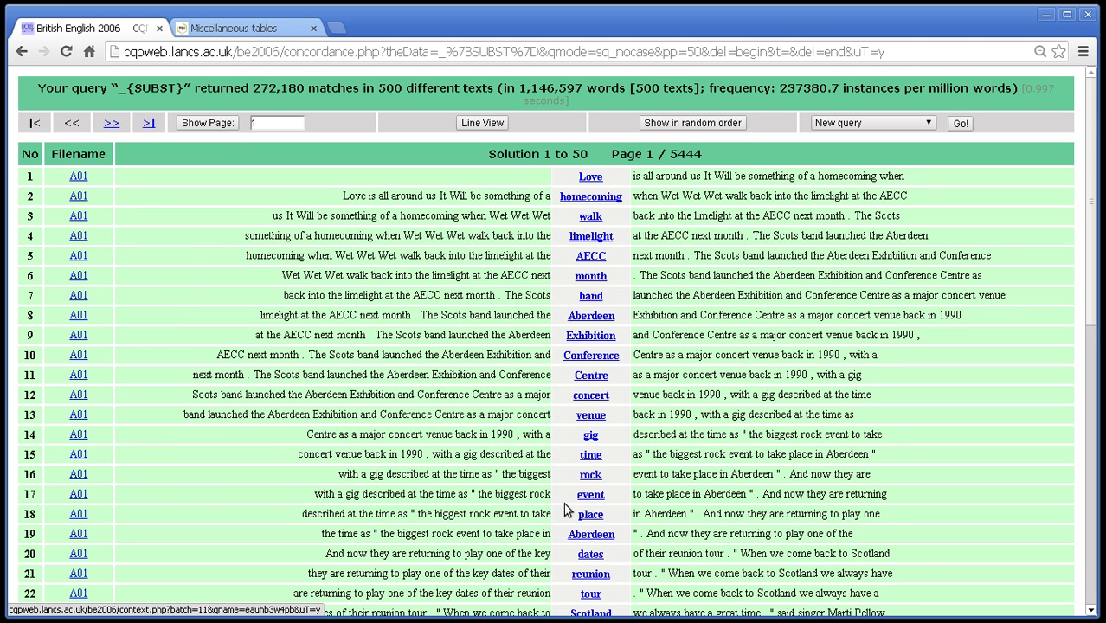
Reset to a blank query form and bring the Simplified Wordclass Tags table back up
{"action": "left_click", "coordinate": [959, 124]}
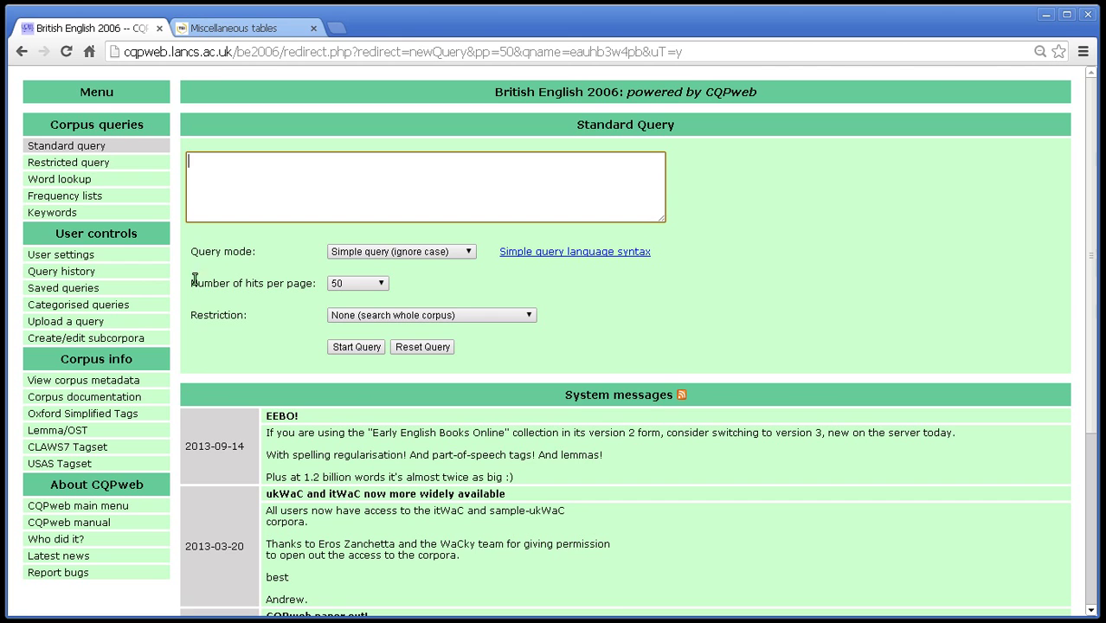
{"action": "left_click", "coordinate": [255, 30]}
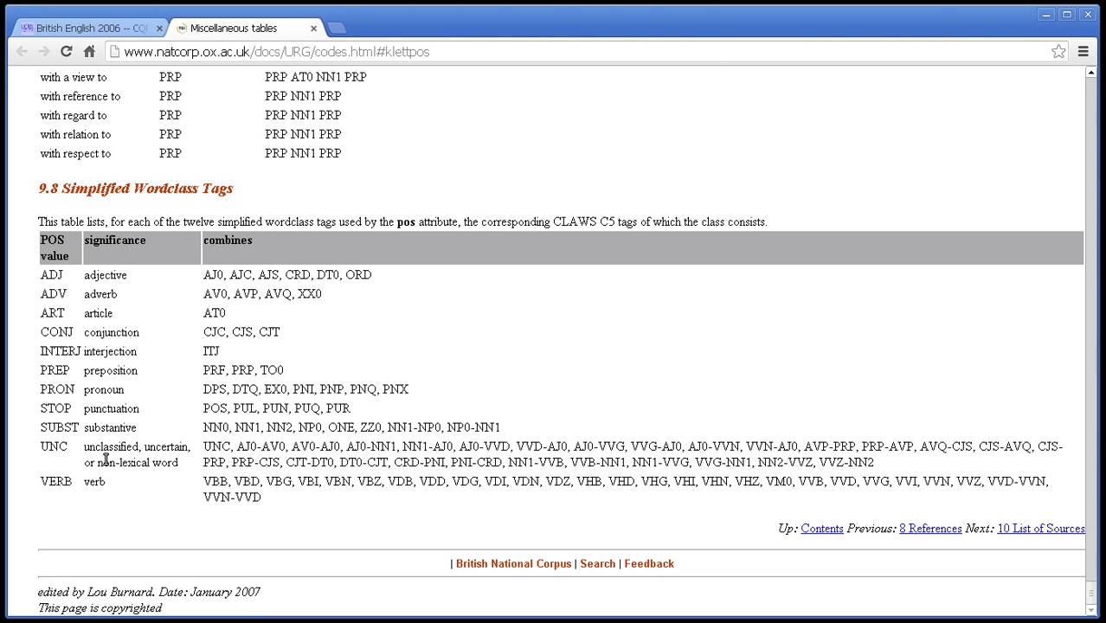
{"action": "double_click", "coordinate": [68, 429]}
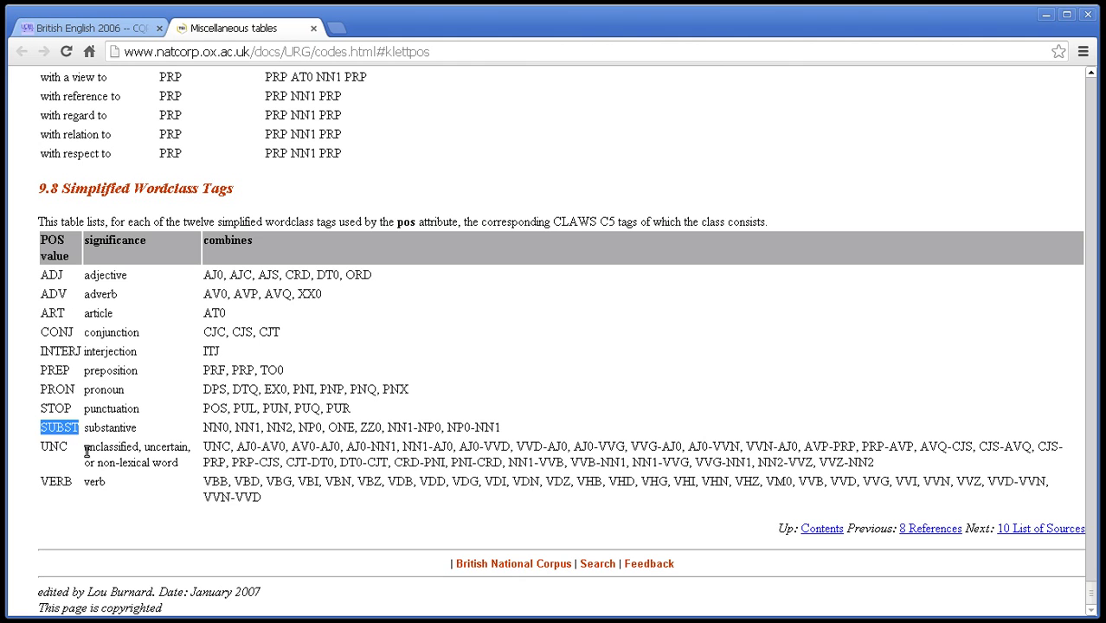
{"action": "left_click", "coordinate": [78, 494]}
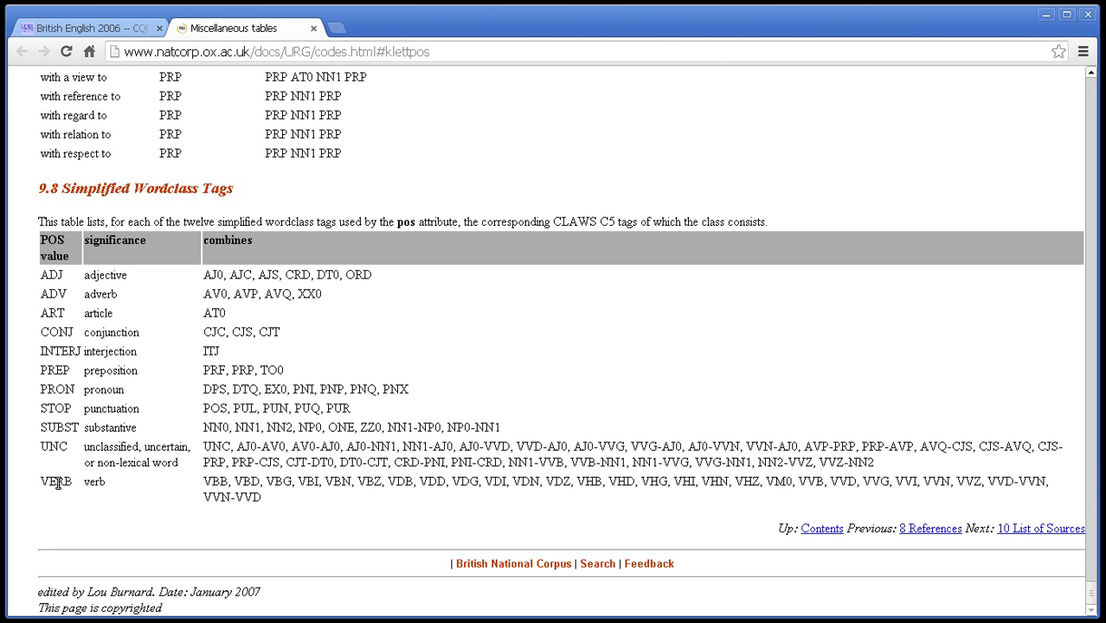
Run _{V} on British English 2006, returning 179,568 verb matches in 500 texts
{"action": "left_click", "coordinate": [109, 33]}
{"action": "type", "text": "_"}
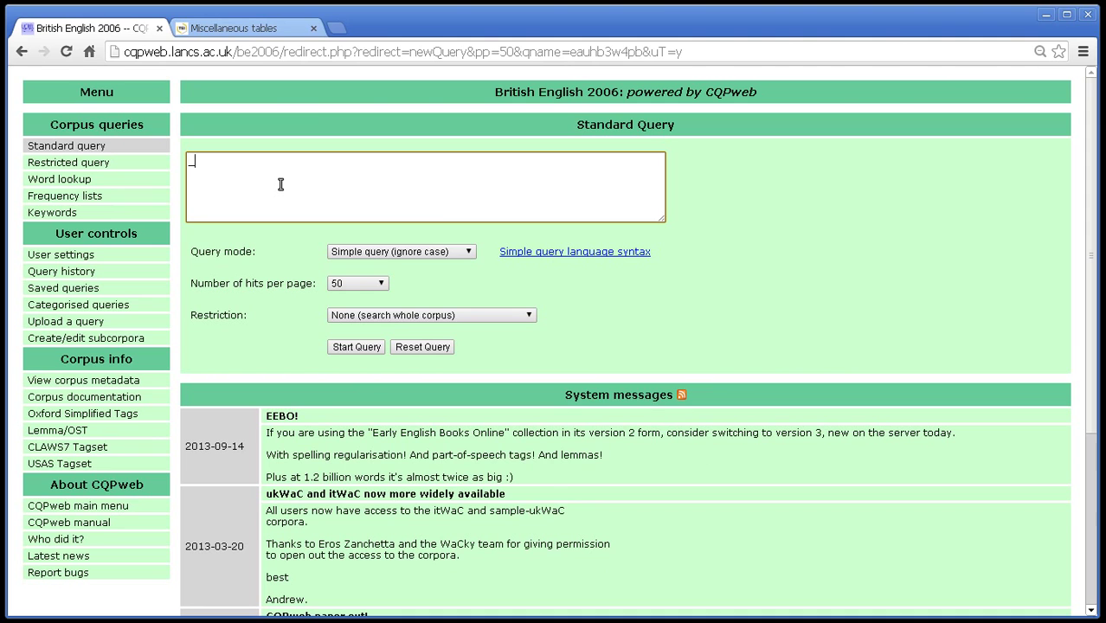
{"action": "type", "text": "{V}"}
{"action": "left_click", "coordinate": [360, 347]}
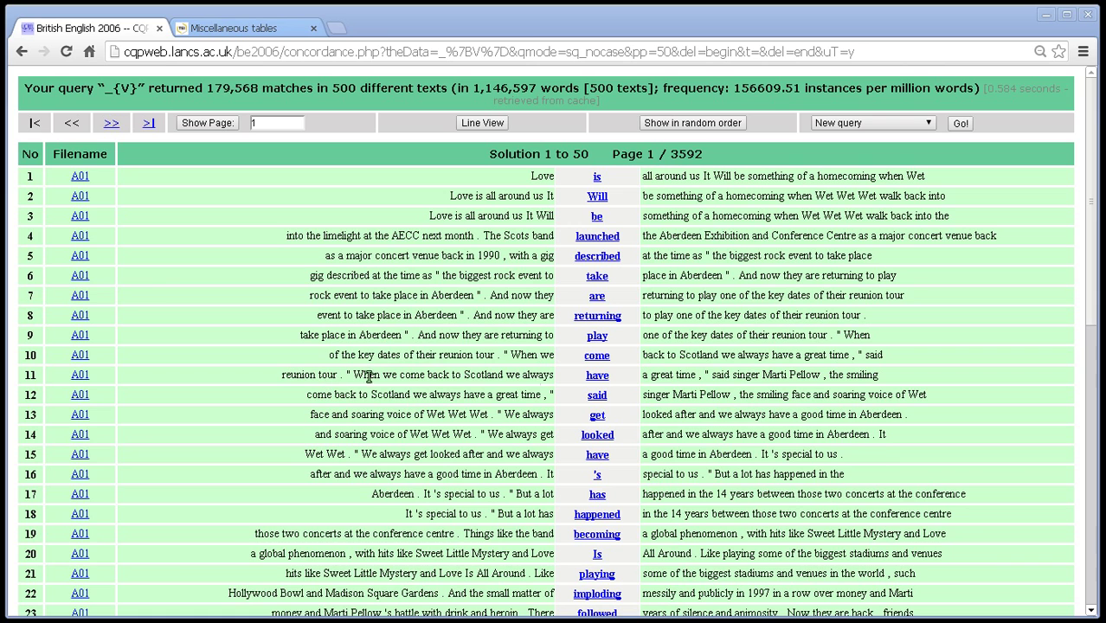
Start a new query and enter the lemma query {break/N} for break as a noun
{"action": "left_click", "coordinate": [960, 125]}
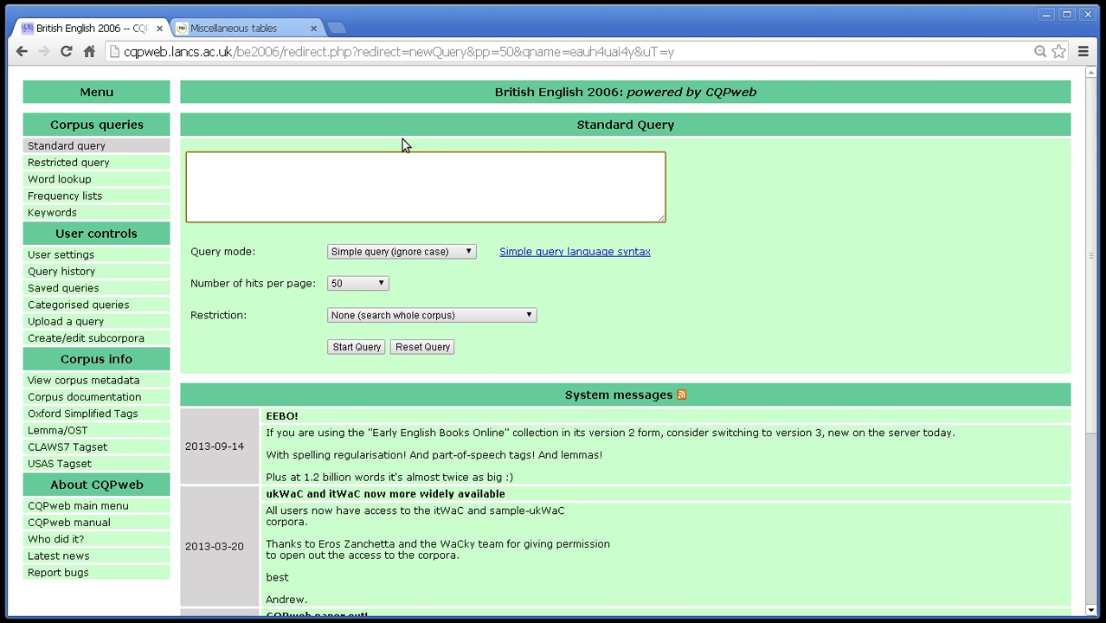
{"action": "type", "text": "{break}"}
{"action": "type", "text": "/N"}
{"action": "double_click", "coordinate": [200, 163]}
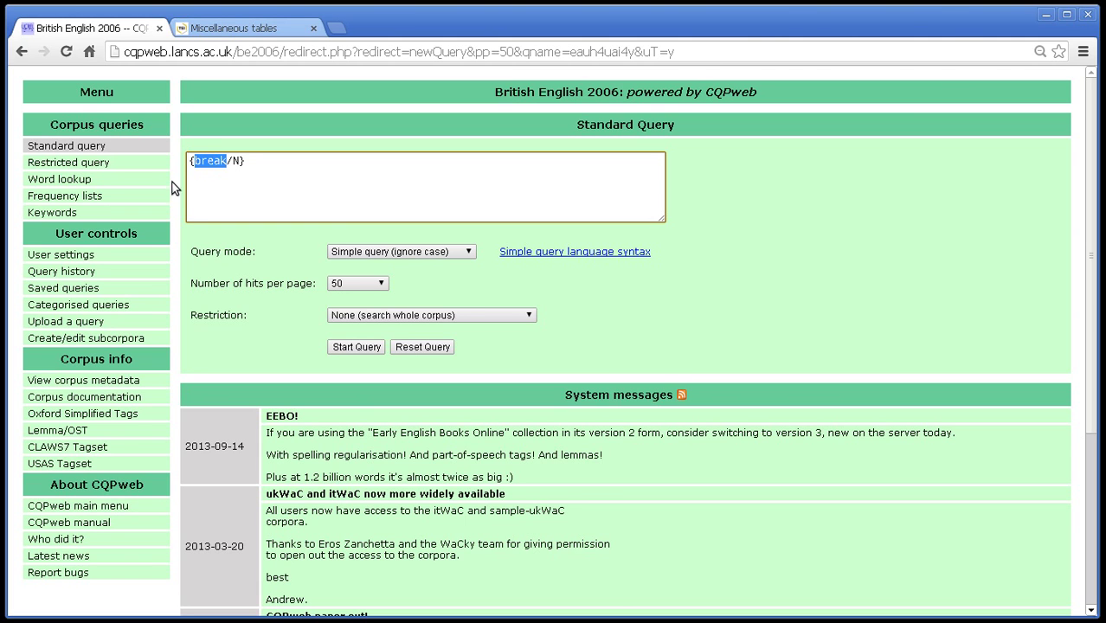
{"action": "left_click", "coordinate": [259, 162]}
Run the {break/N} query and review its 36 noun hits (break, breaks) across 28 texts
{"action": "left_click", "coordinate": [367, 349]}
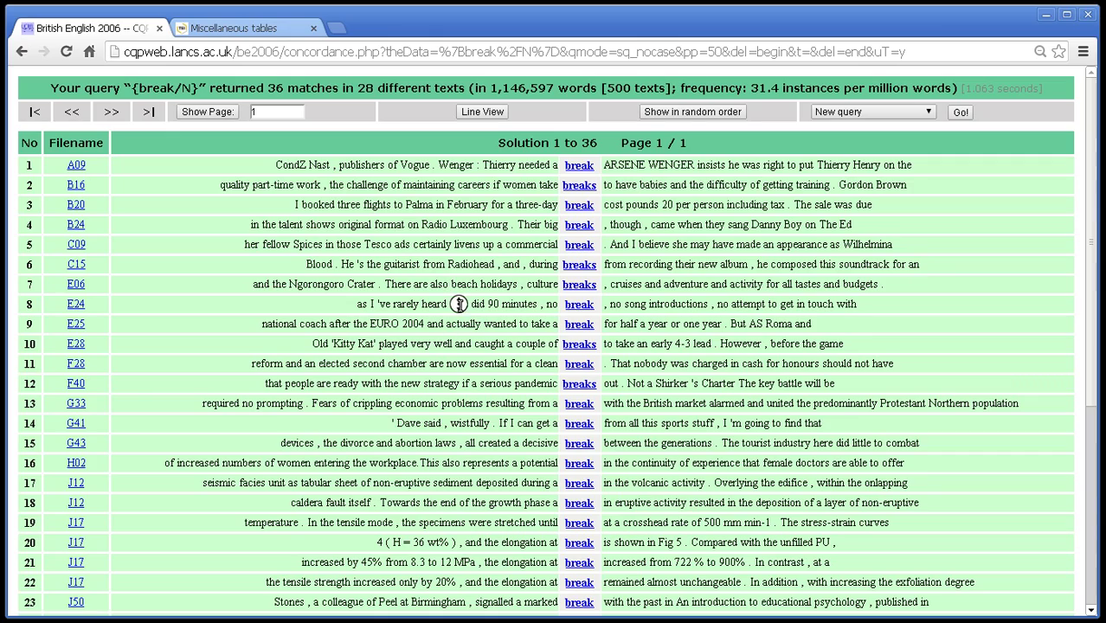
{"action": "scroll", "coordinate": [459, 304], "scroll_direction": "down", "scroll_amount": 2}
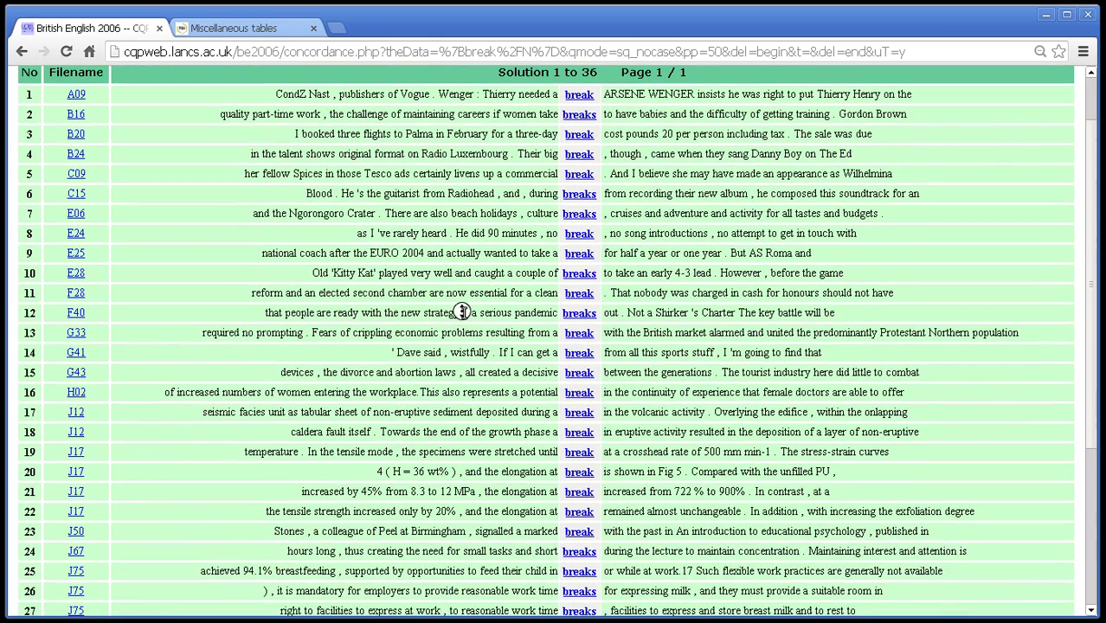
{"action": "scroll", "coordinate": [463, 312], "scroll_direction": "down", "scroll_amount": 1}
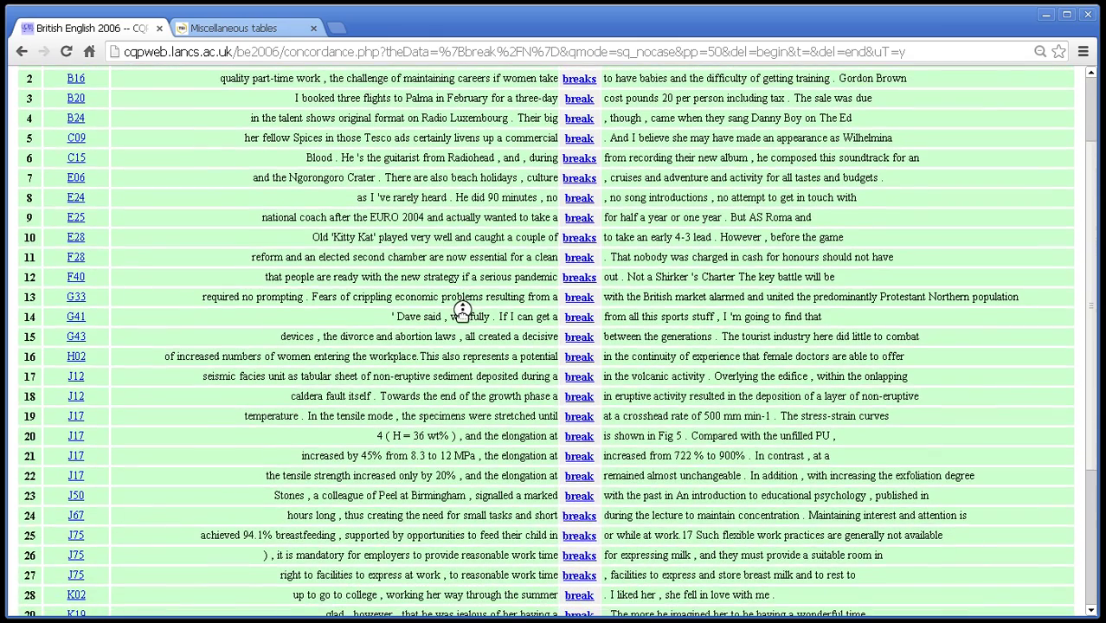
{"action": "middle_click", "coordinate": [462, 312]}
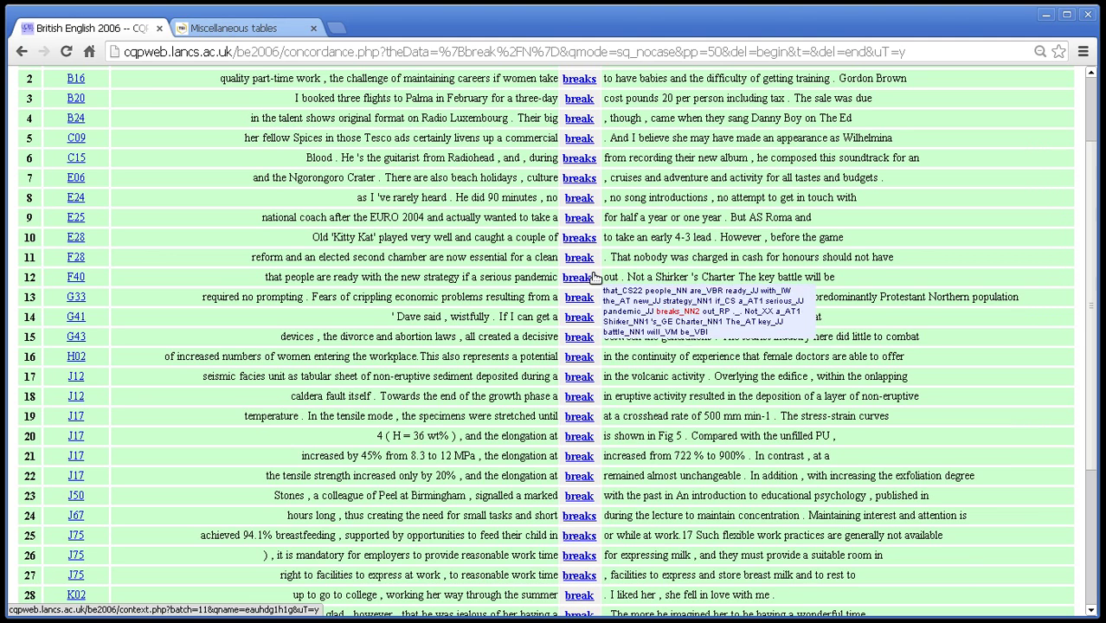
{"action": "scroll", "coordinate": [712, 365], "scroll_direction": "up", "scroll_amount": 3}
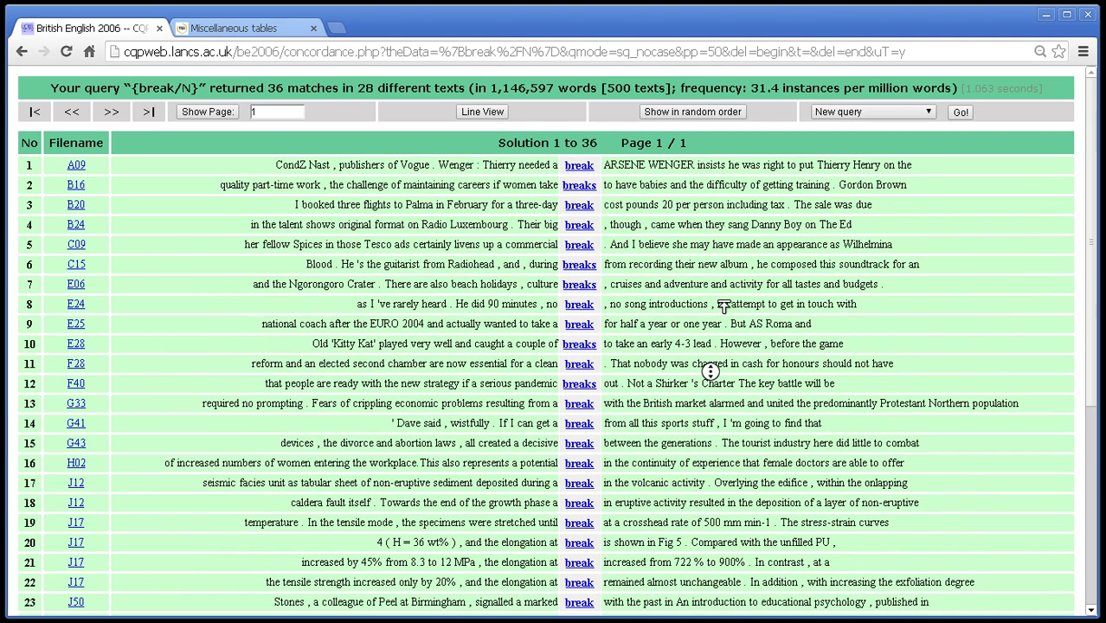
Start a New query from the {break/N} results to return to the Standard Query page
{"action": "left_click", "coordinate": [959, 113]}
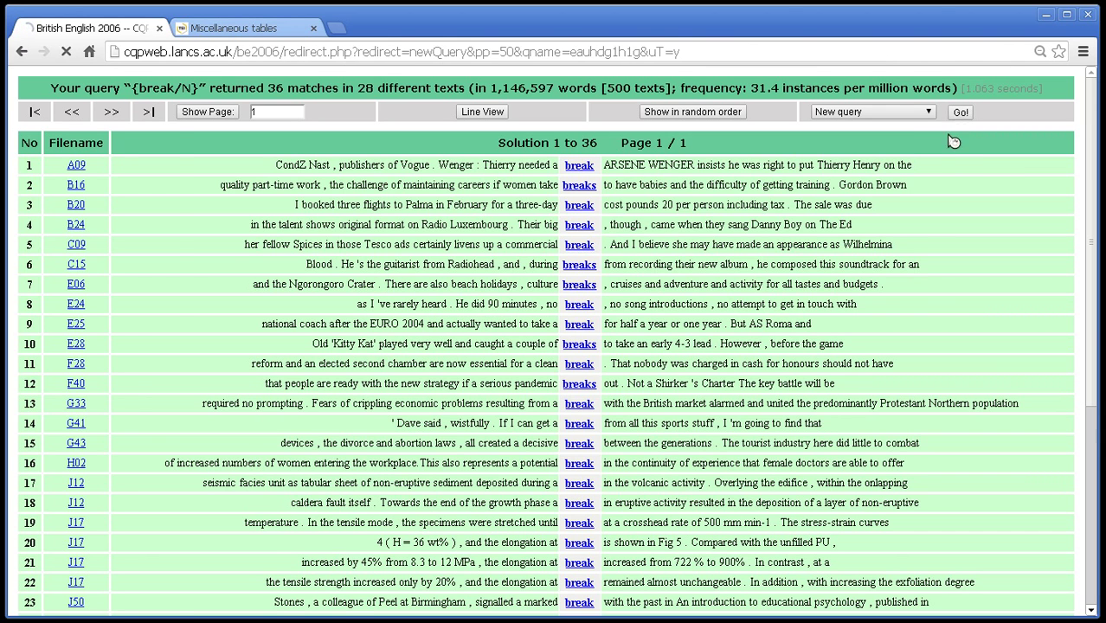